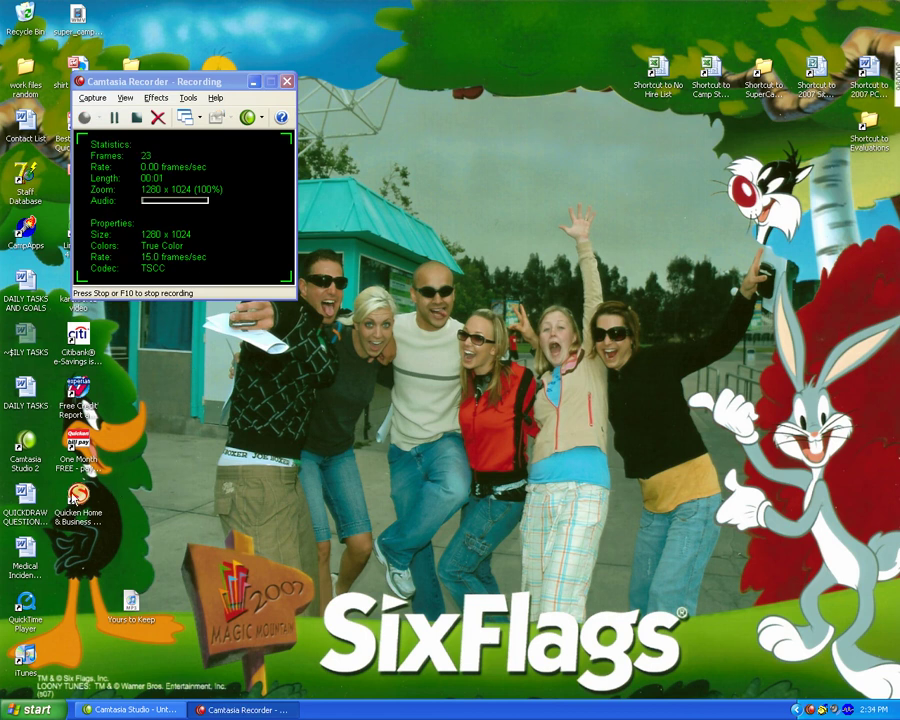
Launch Quicken 2007 Home & Business to open the Student Invoices register
click(78, 494)
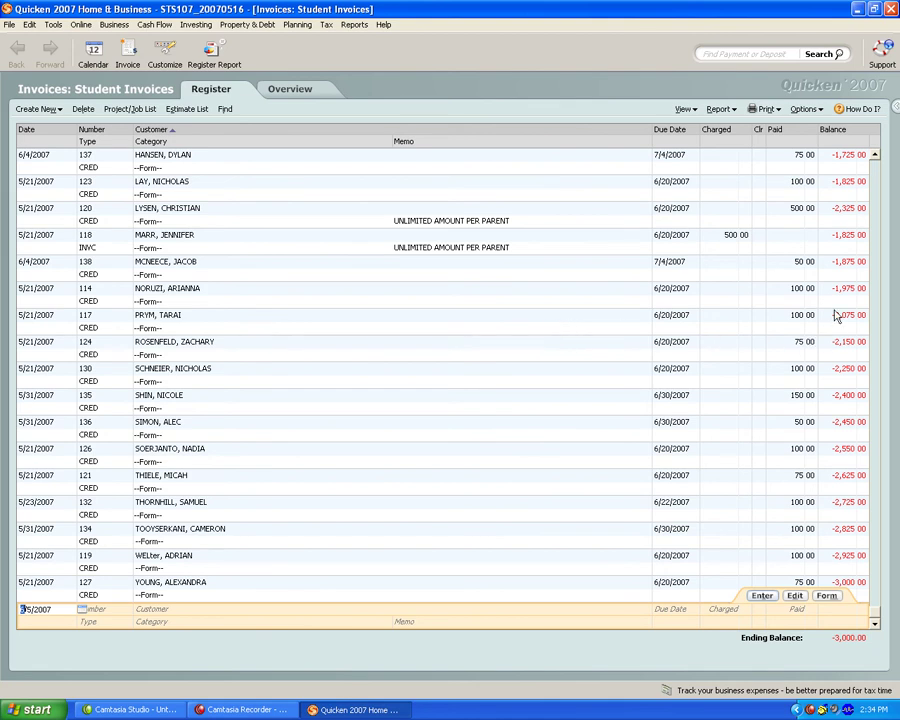
Add the B800 8 Keys of Excellence item (-13.95) to credit 117 as line 2, making it 86.05
click(798, 316)
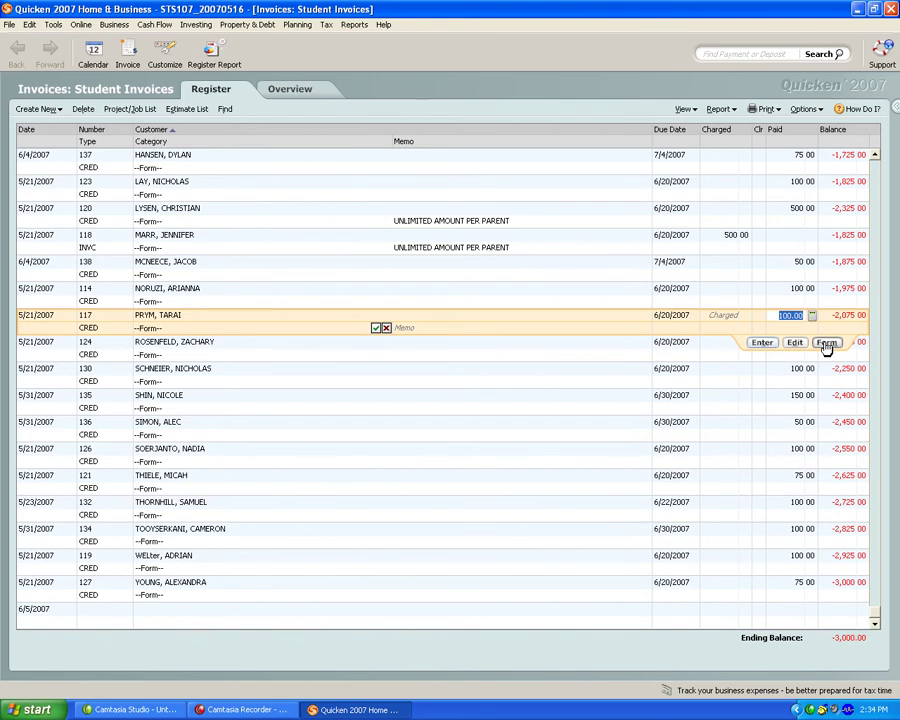
click(826, 344)
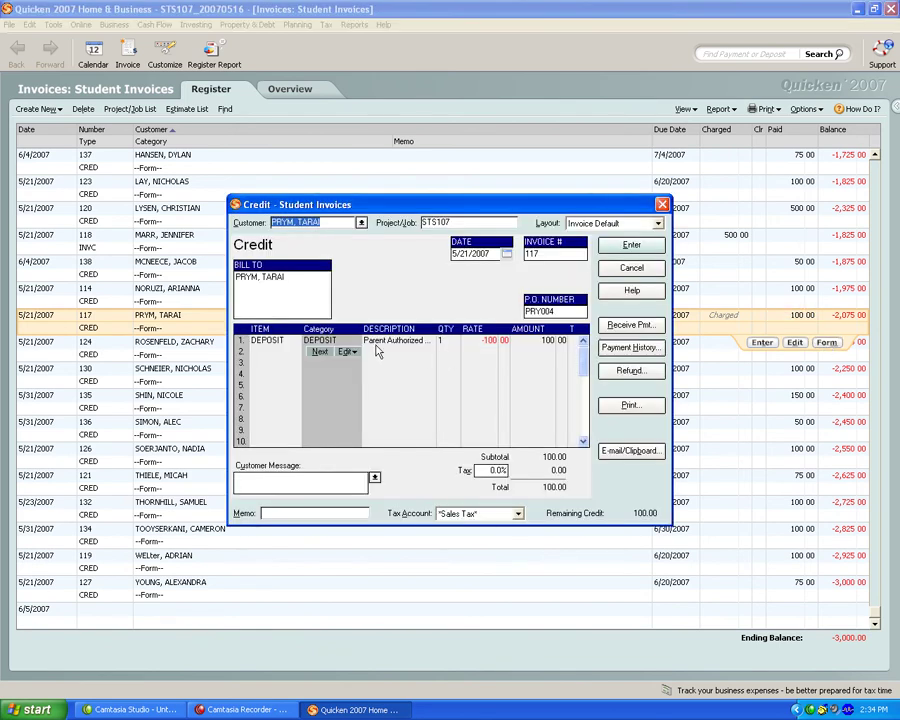
click(316, 352)
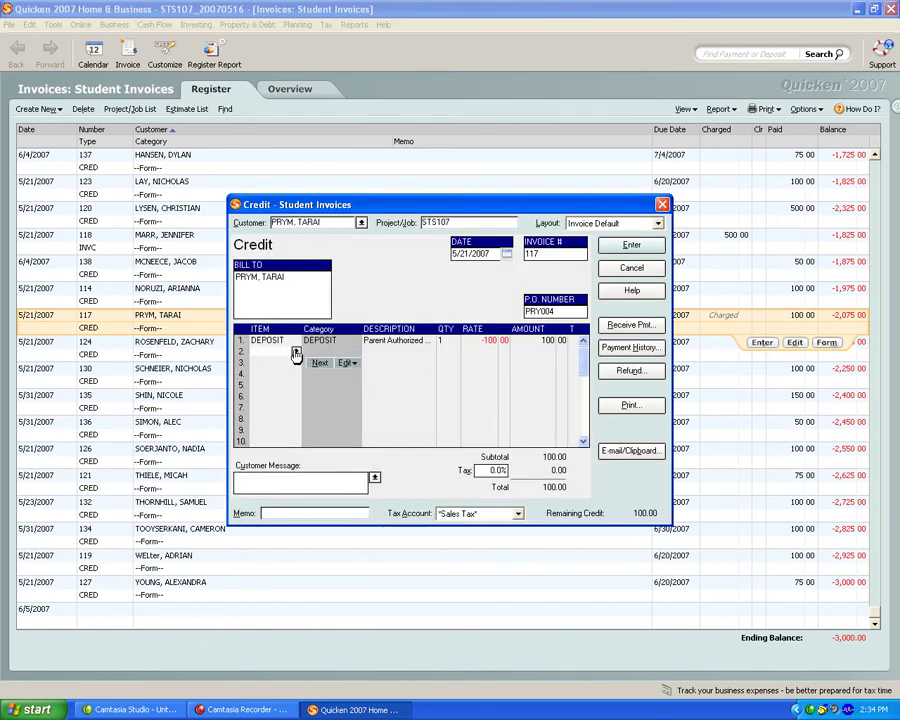
click(296, 353)
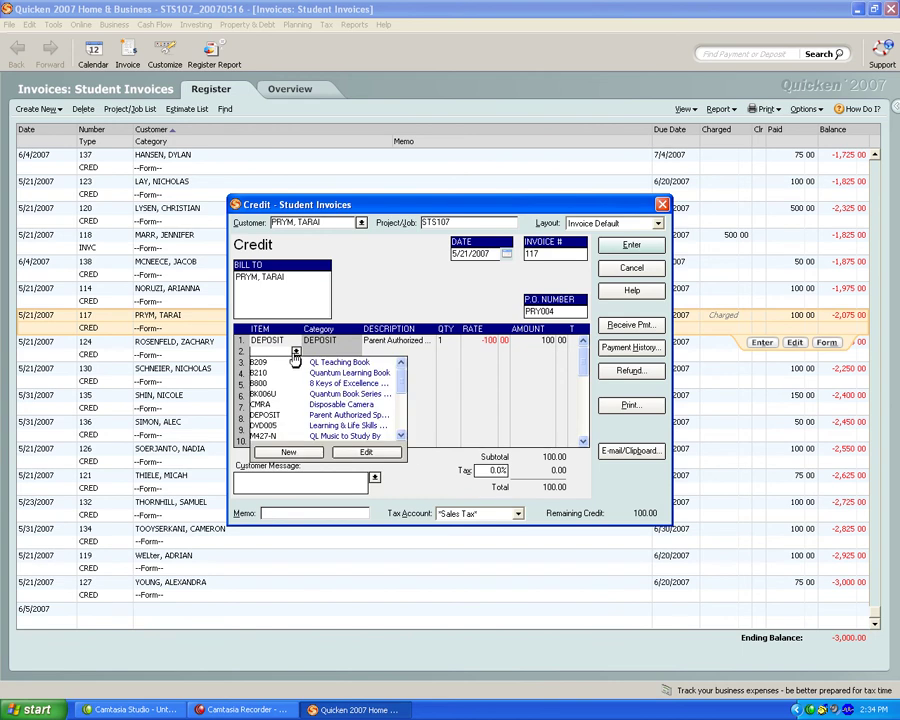
click(281, 384)
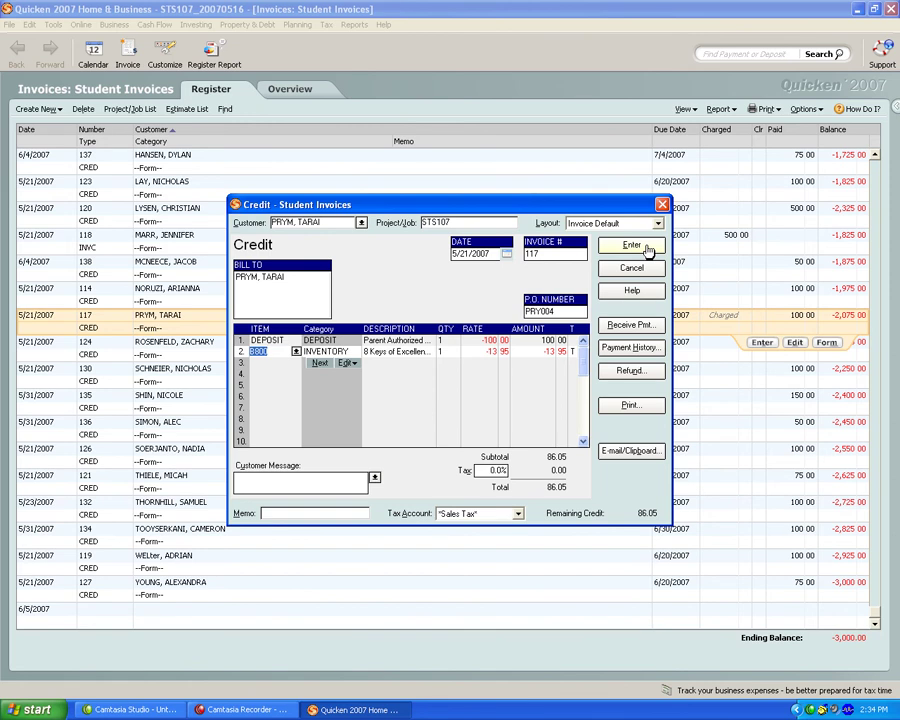
click(647, 250)
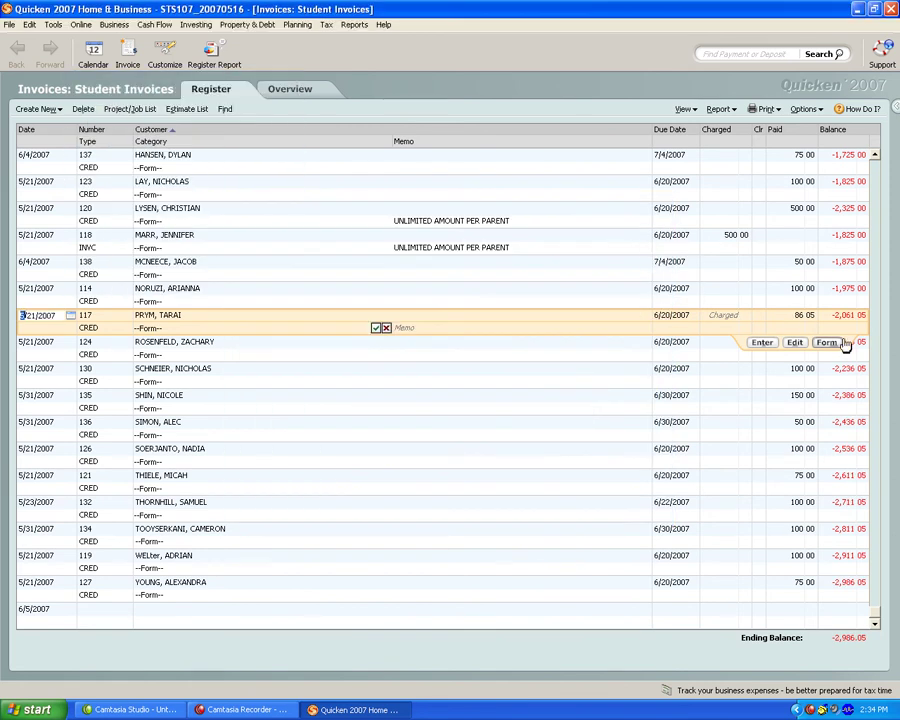
Delete the B800 line from credit 117, restoring it to 100.00
click(827, 343)
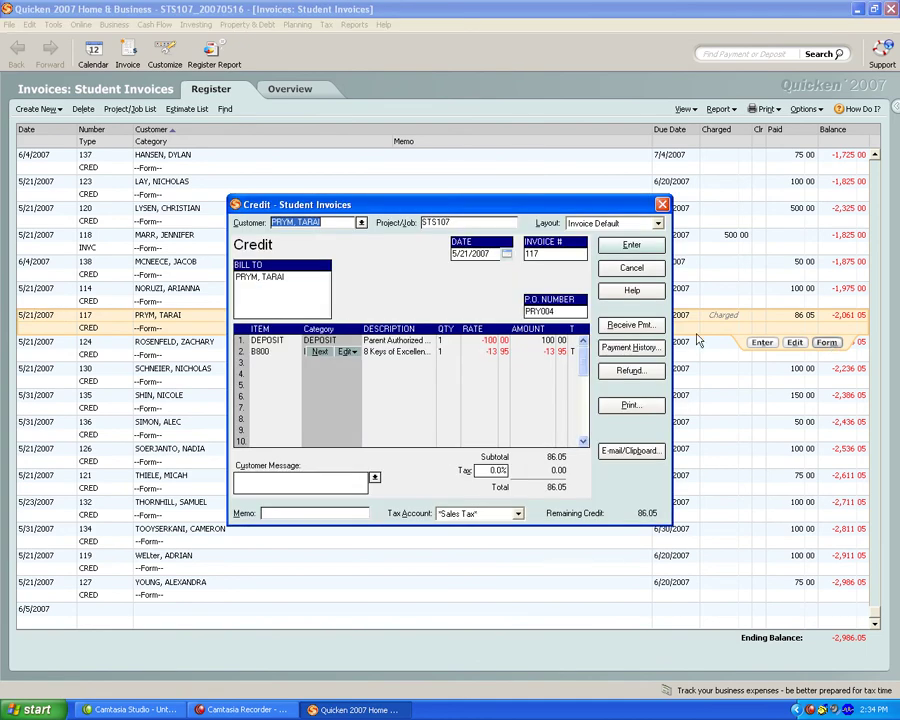
click(330, 355)
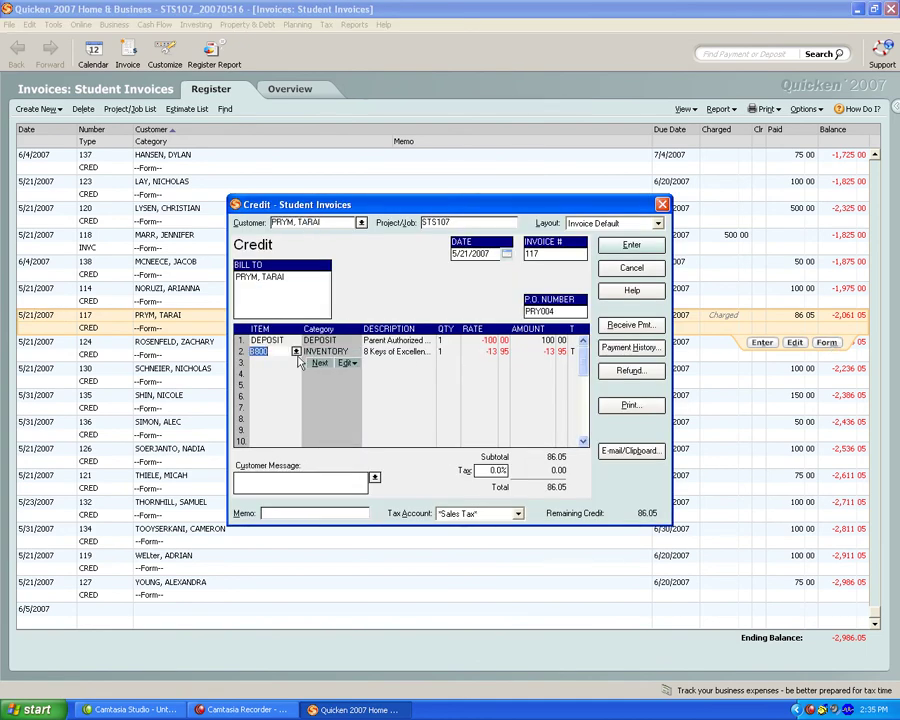
click(342, 364)
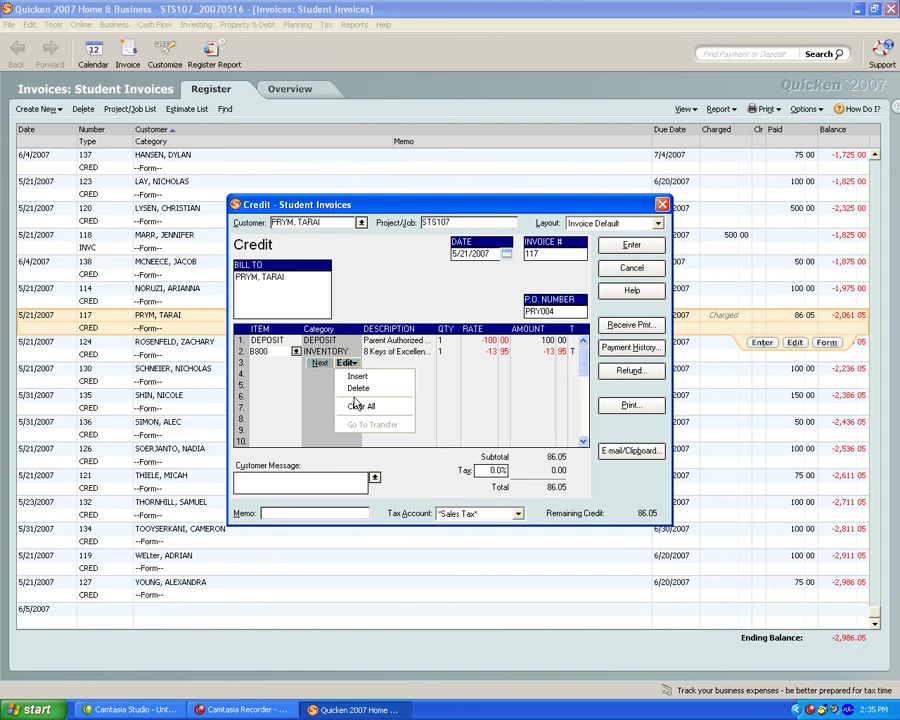
click(357, 389)
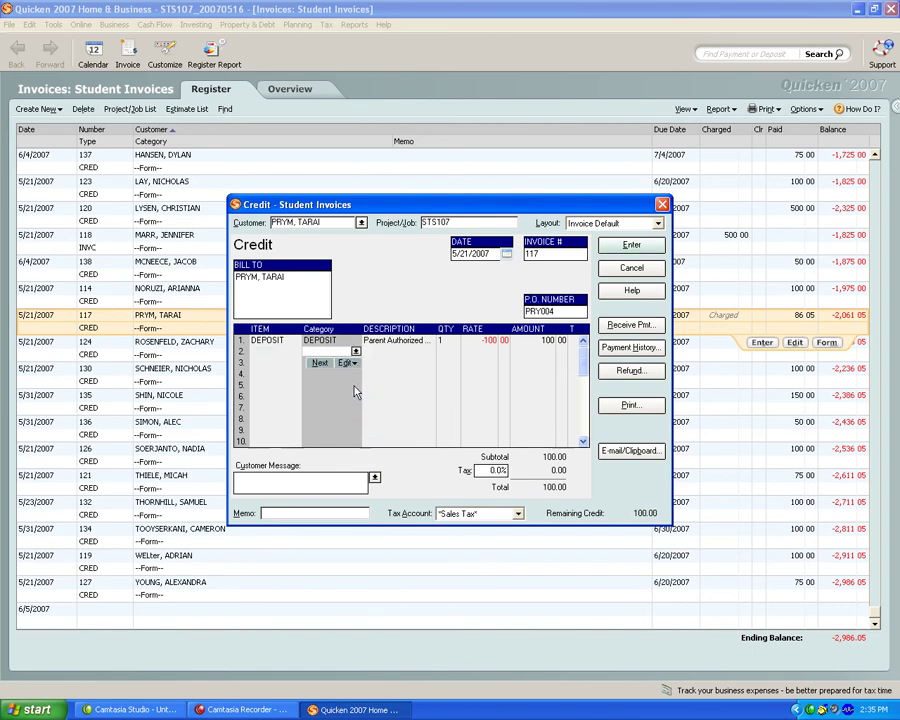
click(631, 247)
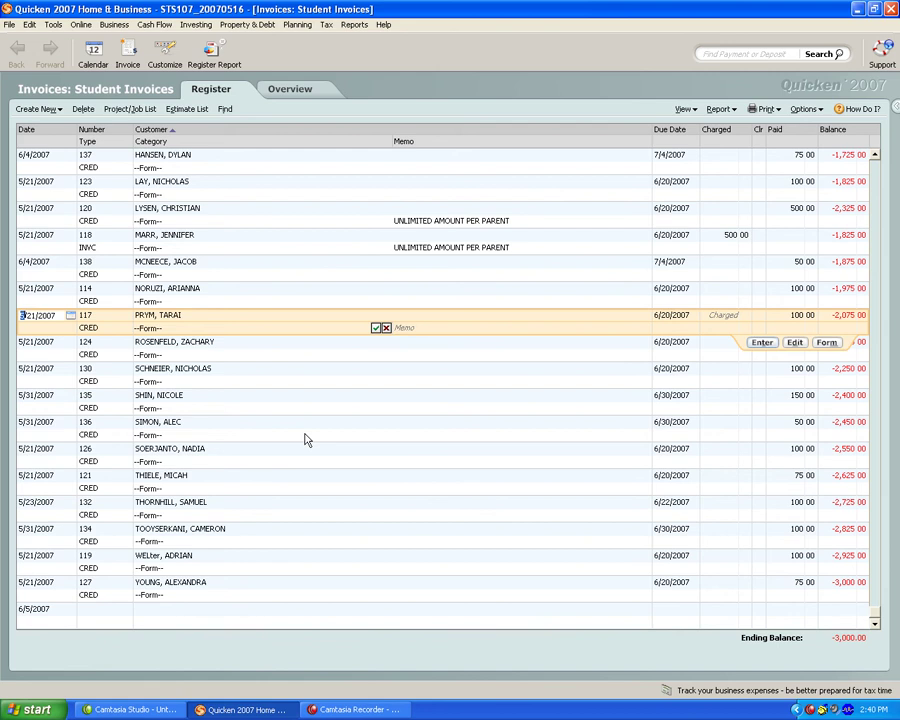
Start new invoice 142 for the camper customer with STS107 as project/job
click(127, 50)
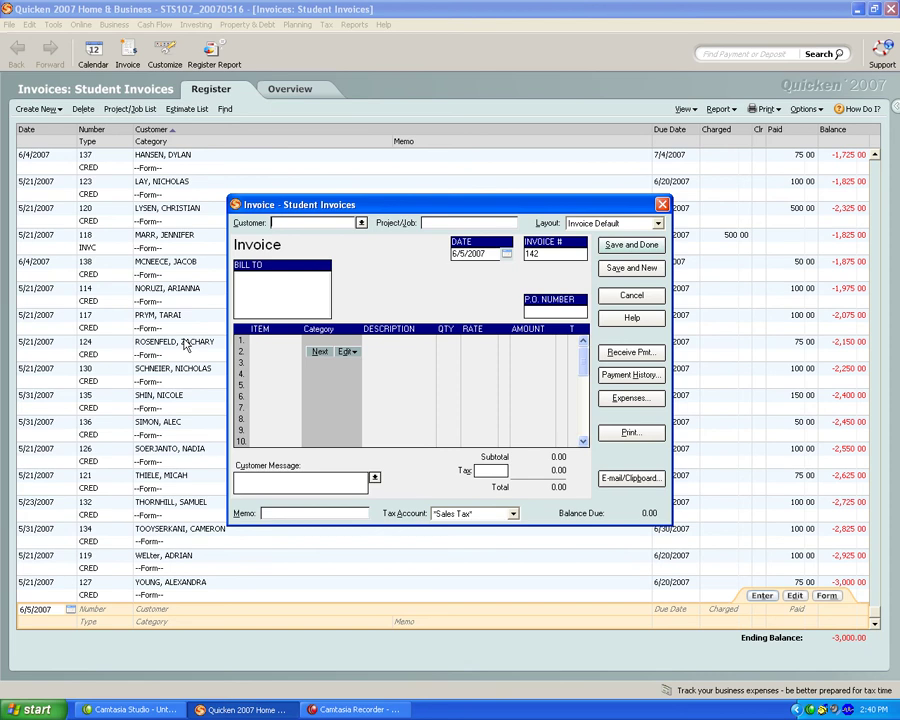
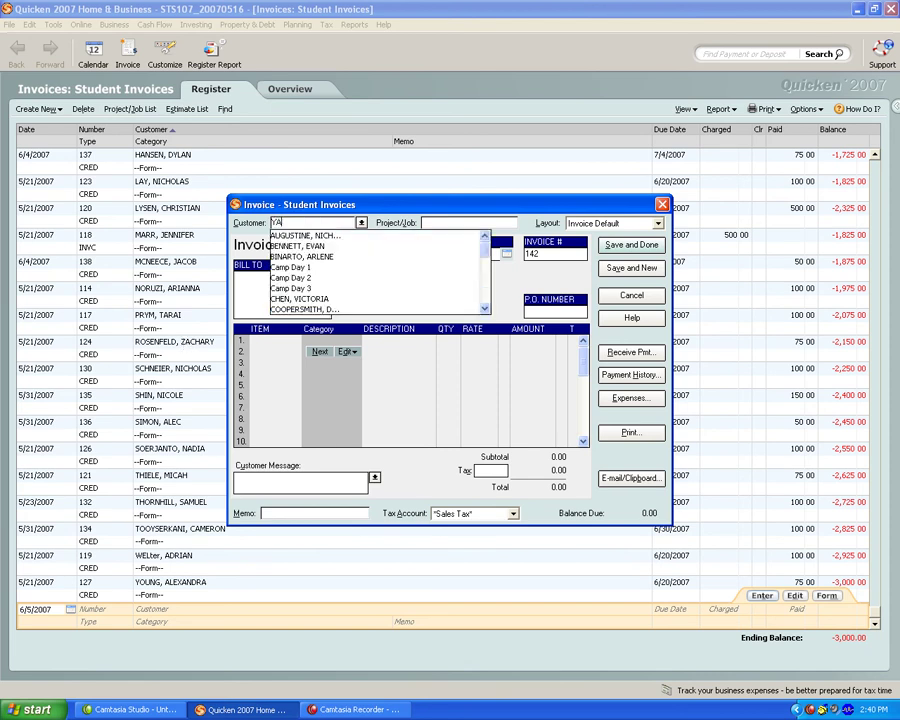
key(Tab)
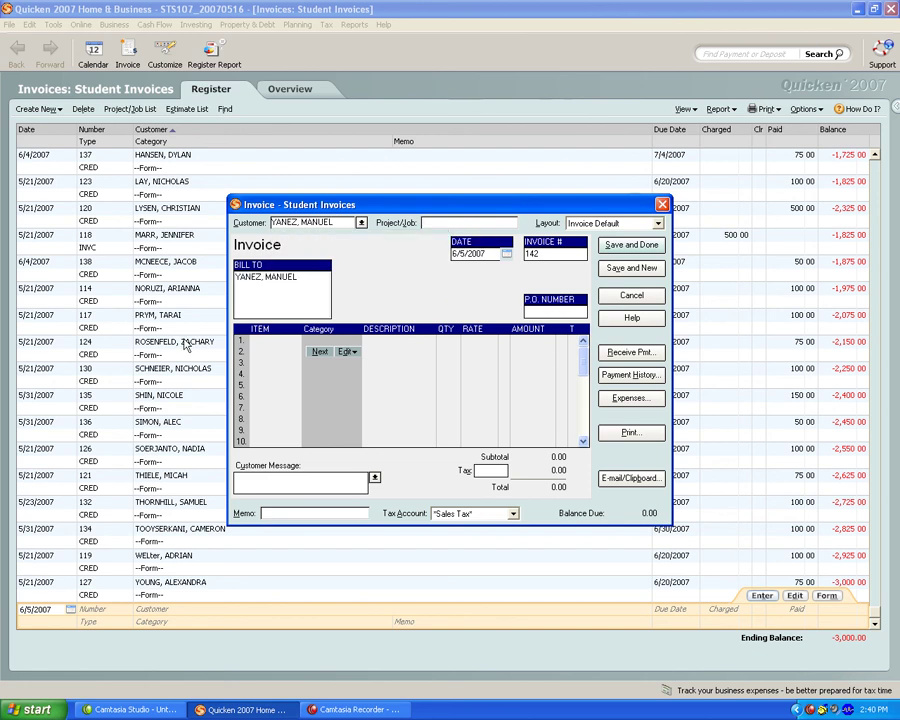
text(STS107)
Create the new STS107 project/job and enter the invoice's P.O. number
key(Tab)
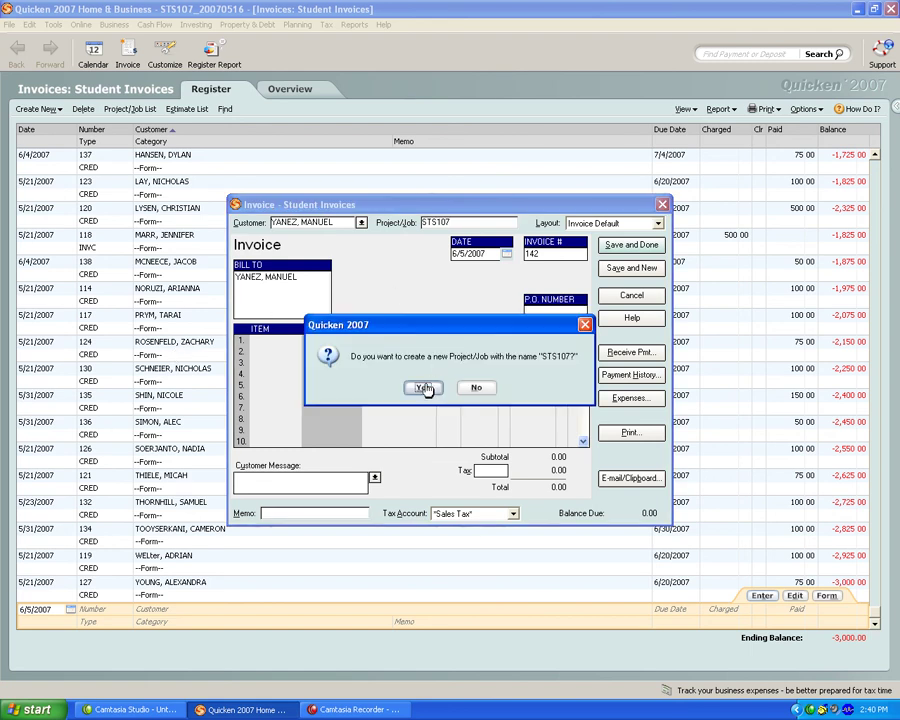
click(422, 390)
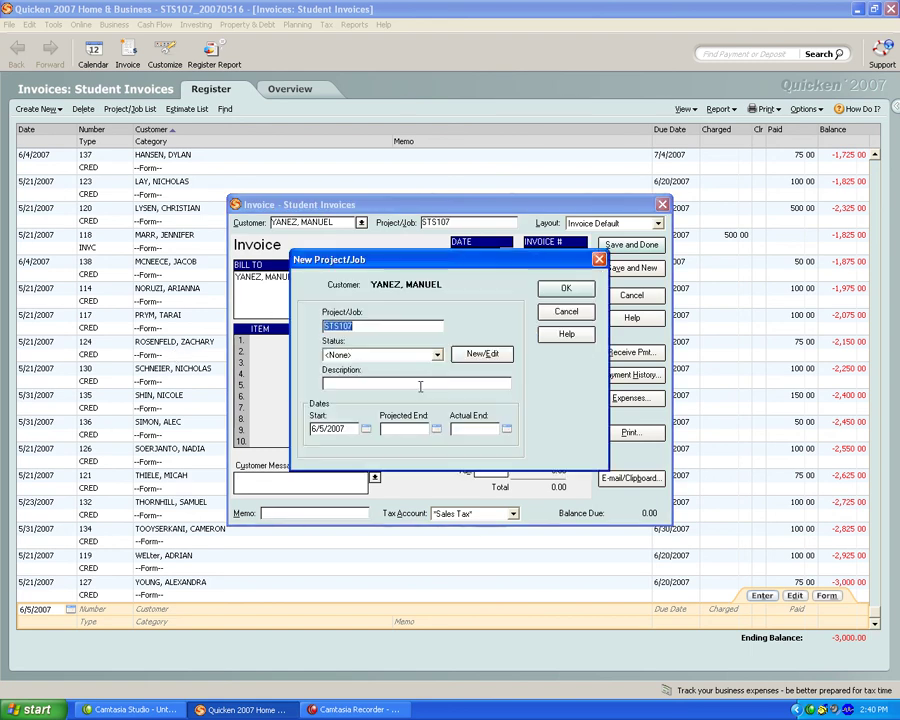
click(567, 290)
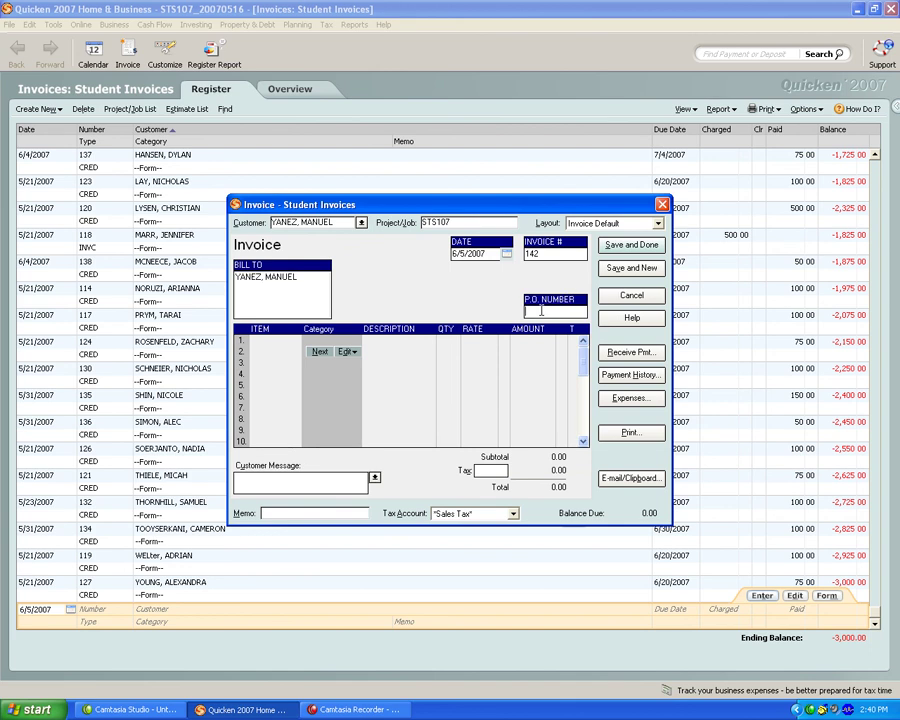
text(YAN015)
Add a DEPOSIT line to invoice 142 with its rate changed to -150.00
click(275, 345)
text(DEPOSIT)
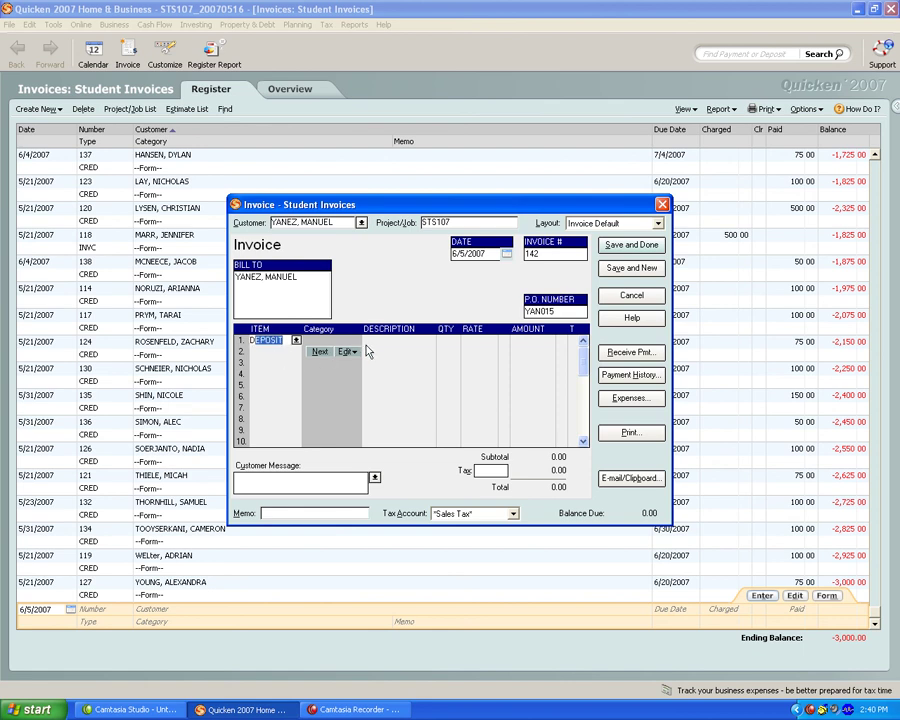
key(Tab)
key(Tab)
key(Tab)
key(Tab)
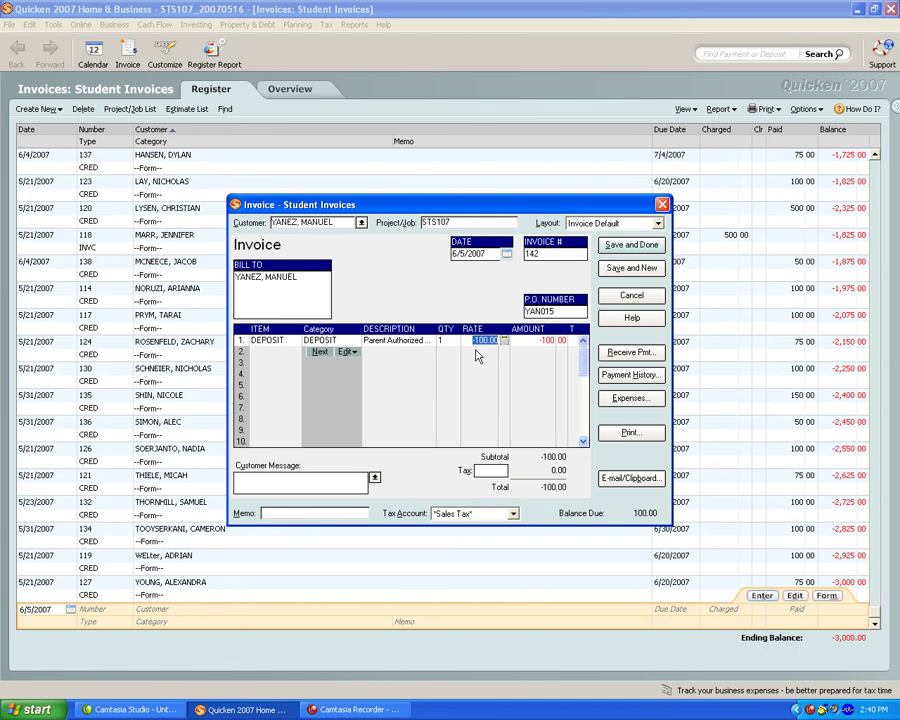
key(BackSpace)
text(-150)
key(Tab)
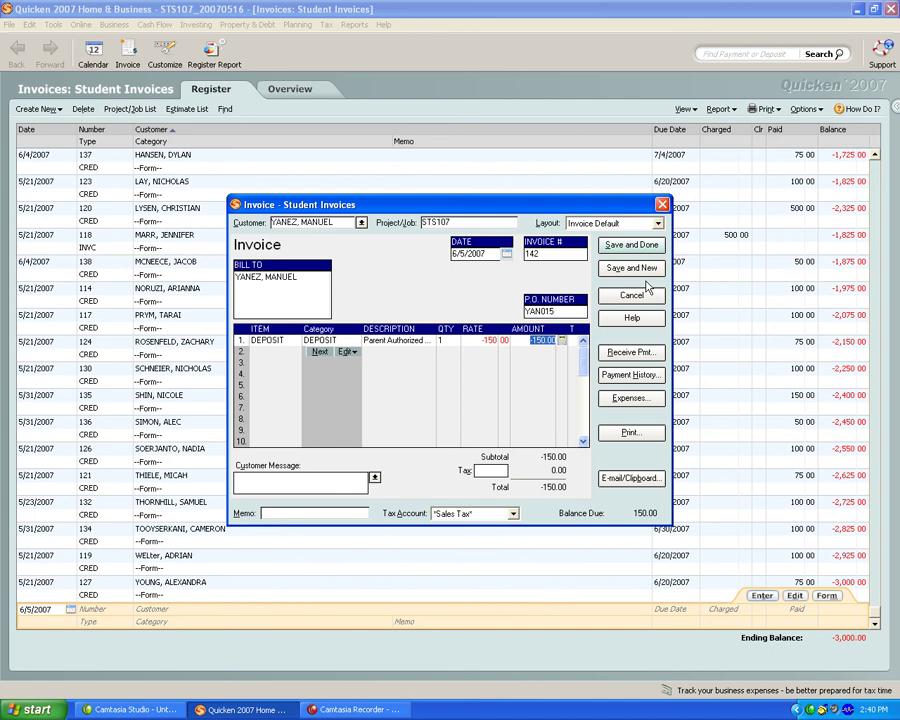